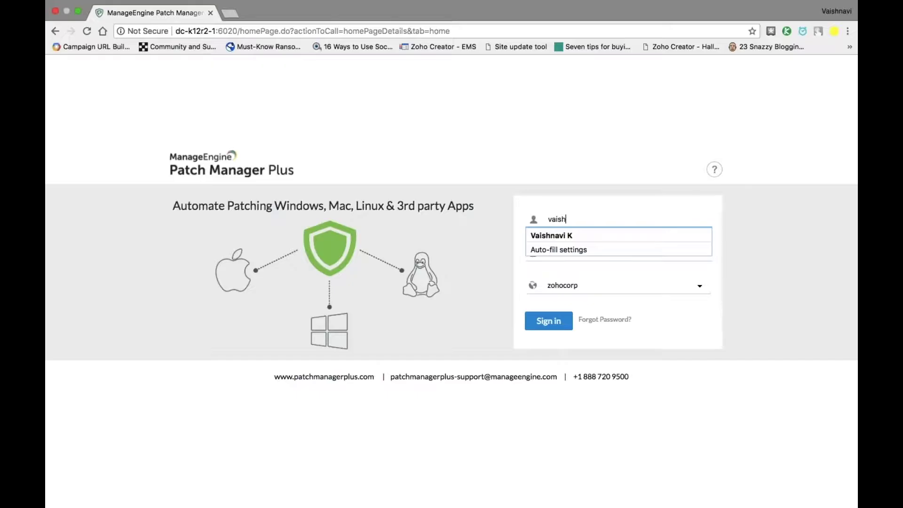
- Enter the account password for the filled-in username and sign in to the zohocorp domain
{"action": "left_click", "coordinate": [557, 257]}
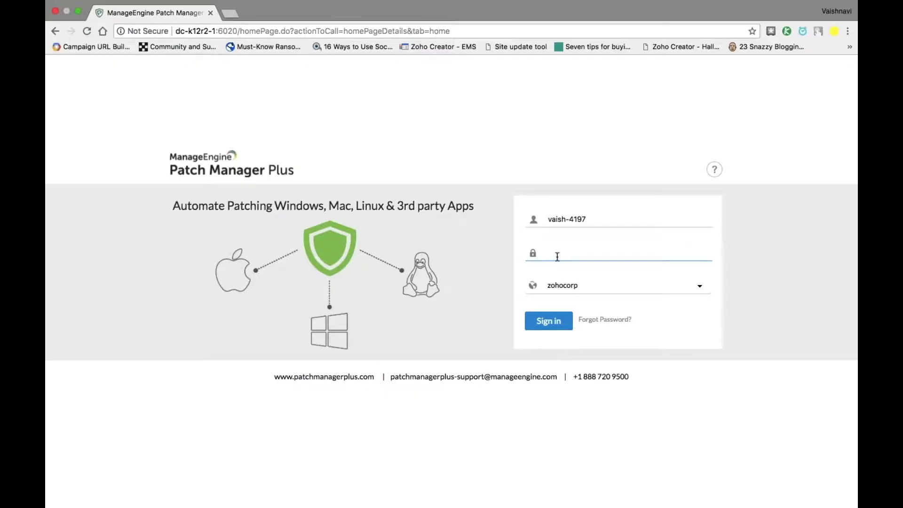
{"action": "type", "text": "•••••••••••"}
{"action": "key", "text": "Return"}
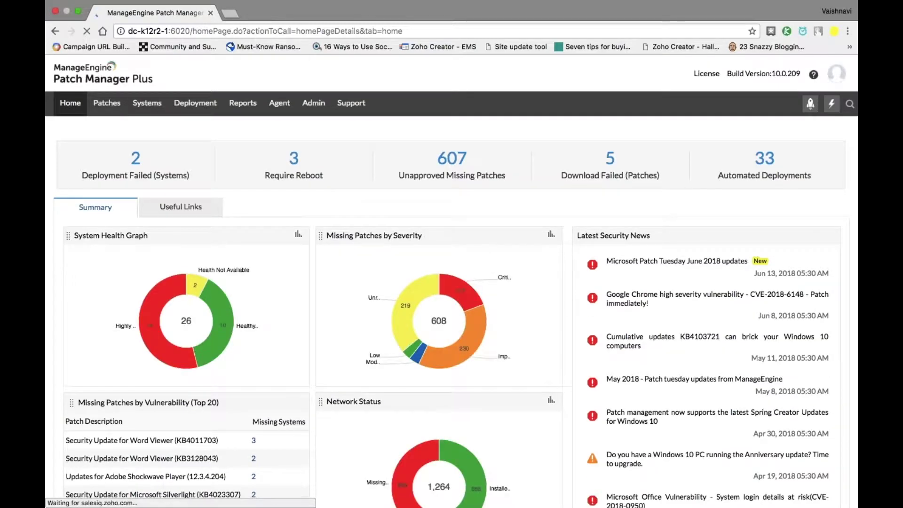
- Review the home dashboard's system health, missing patch and network status charts and the Latest Security News list
{"action": "scroll", "coordinate": [706, 395], "scroll_direction": "down", "scroll_amount": 1}
{"action": "scroll", "coordinate": [705, 395], "scroll_direction": "up", "scroll_amount": 1}
{"action": "mouse_move", "coordinate": [404, 301]}
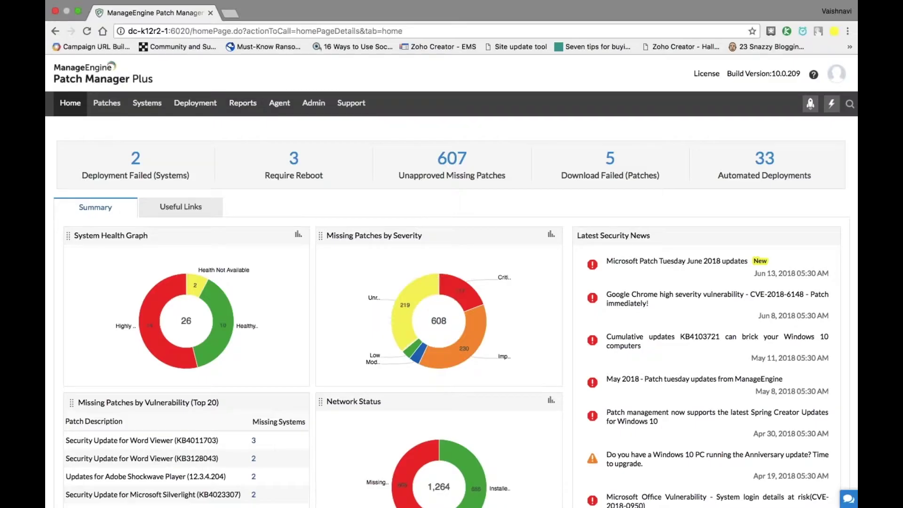
{"action": "scroll", "coordinate": [400, 294], "scroll_direction": "down", "scroll_amount": 5}
{"action": "scroll", "coordinate": [451, 282], "scroll_direction": "down", "scroll_amount": 2}
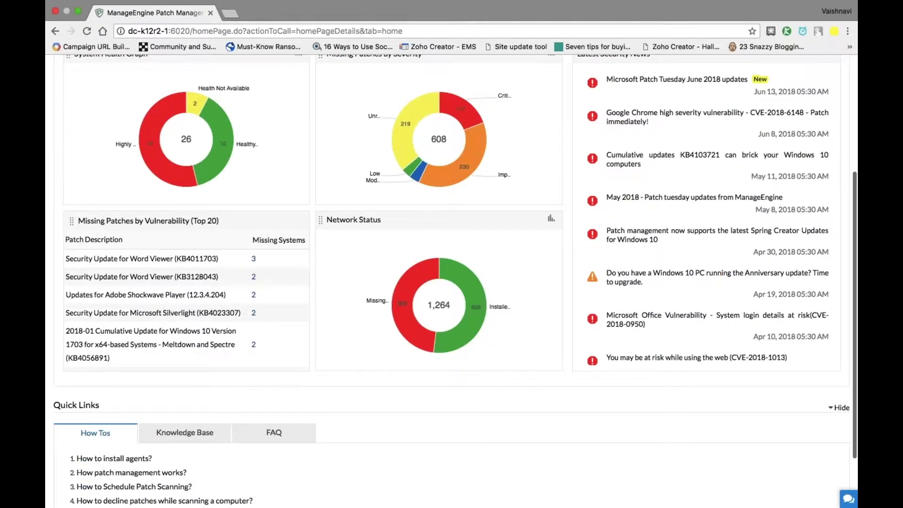
{"action": "scroll", "coordinate": [452, 283], "scroll_direction": "up", "scroll_amount": 8}
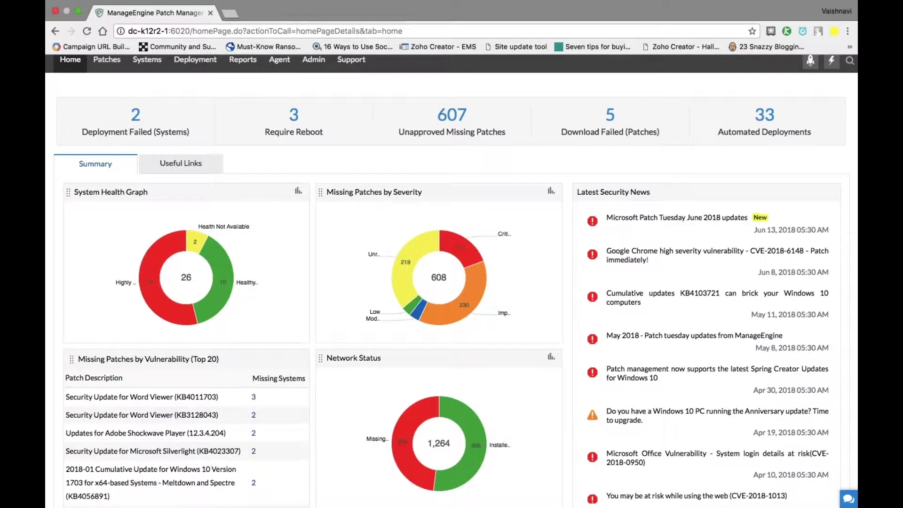
{"action": "mouse_move", "coordinate": [460, 247]}
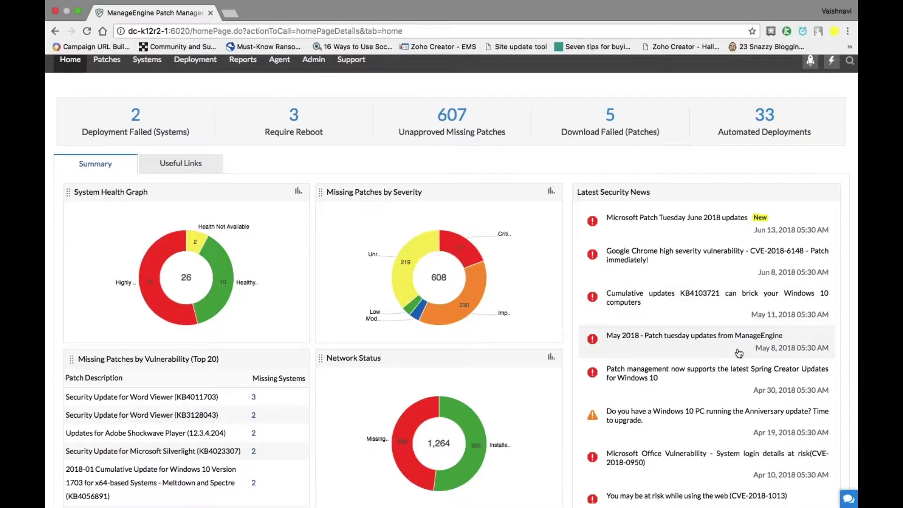
{"action": "scroll", "coordinate": [727, 343], "scroll_direction": "down", "scroll_amount": 3}
{"action": "scroll", "coordinate": [727, 344], "scroll_direction": "up", "scroll_amount": 3}
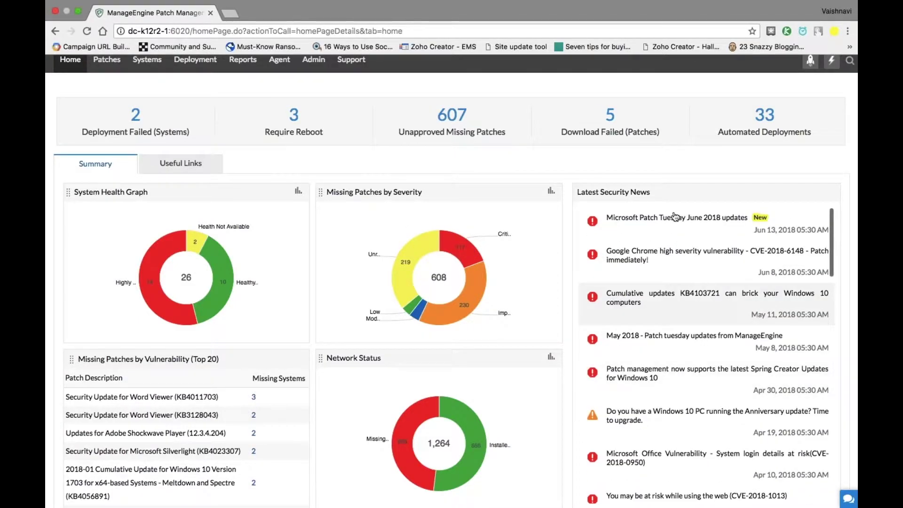
{"action": "scroll", "coordinate": [726, 344], "scroll_direction": "down", "scroll_amount": 10}
{"action": "scroll", "coordinate": [726, 339], "scroll_direction": "down", "scroll_amount": 5}
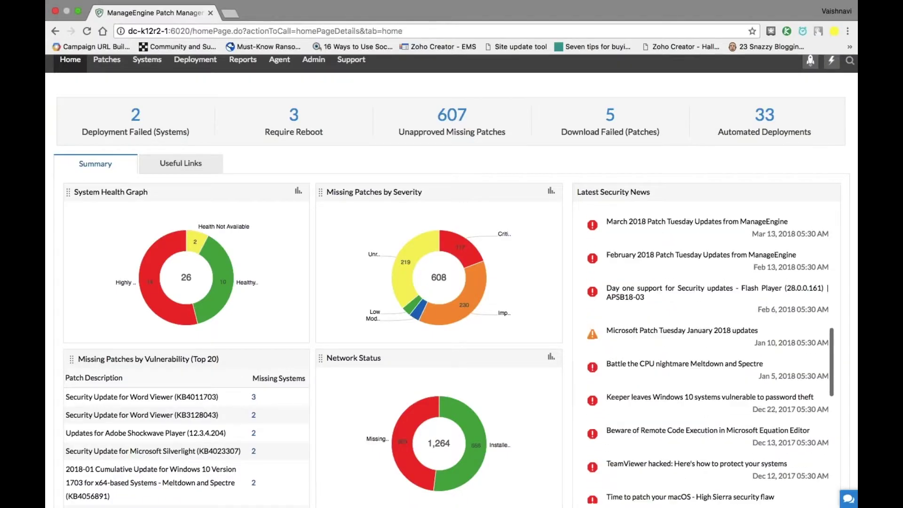
{"action": "scroll", "coordinate": [727, 338], "scroll_direction": "up", "scroll_amount": 10}
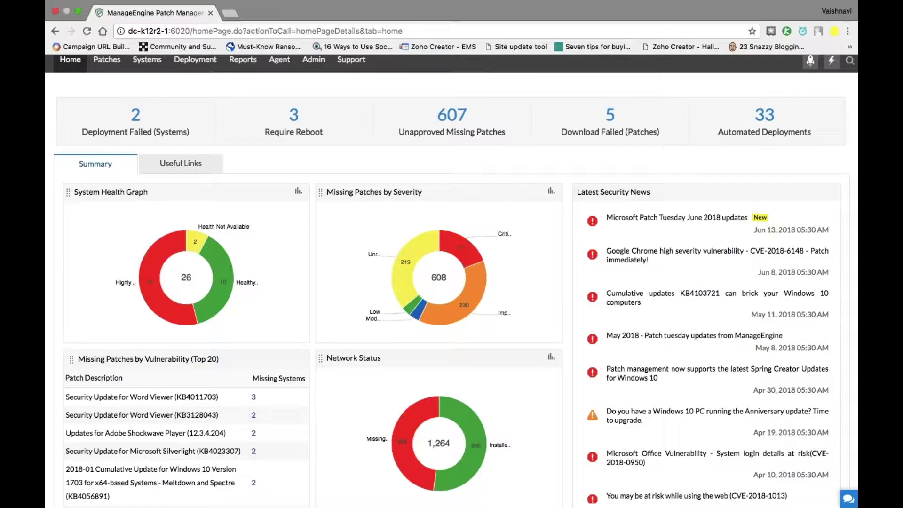
{"action": "scroll", "coordinate": [111, 116], "scroll_direction": "up", "scroll_amount": 2}
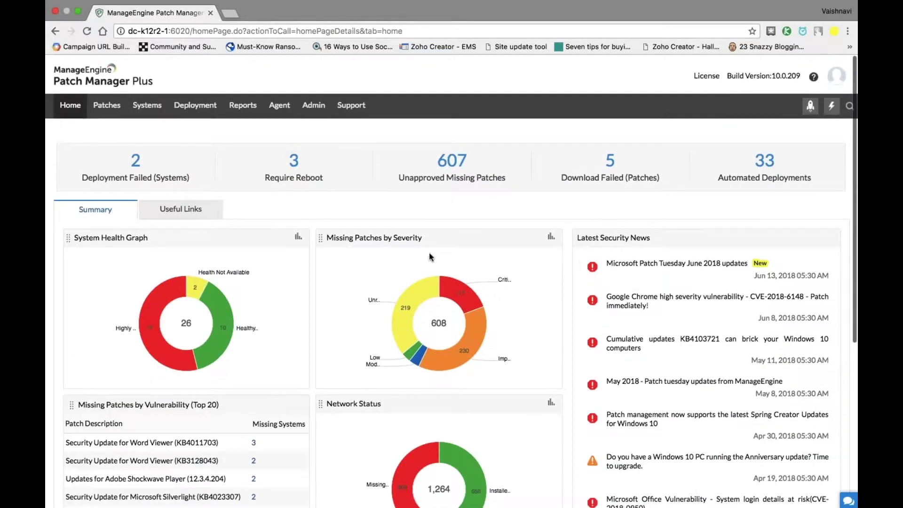
- Look through the missing patches, the highly vulnerable systems and the manual deployment configurations
{"action": "left_click", "coordinate": [113, 112]}
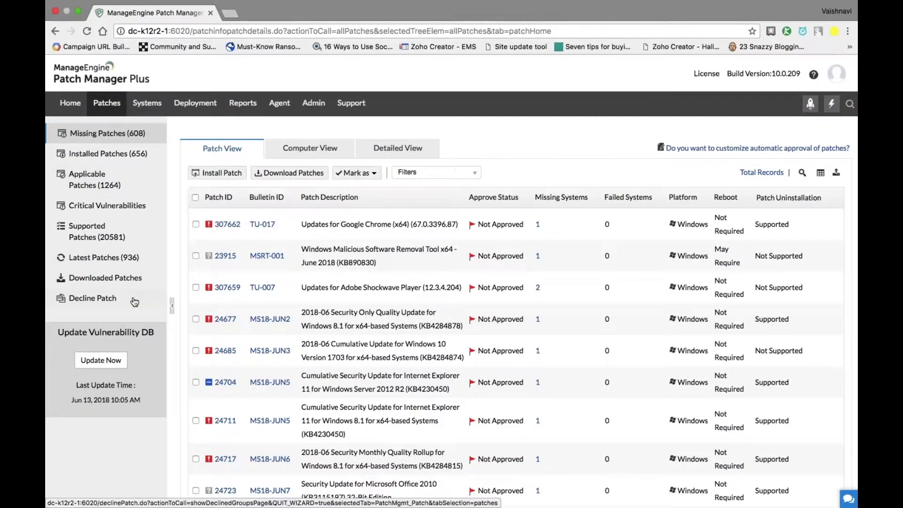
{"action": "left_click", "coordinate": [150, 111]}
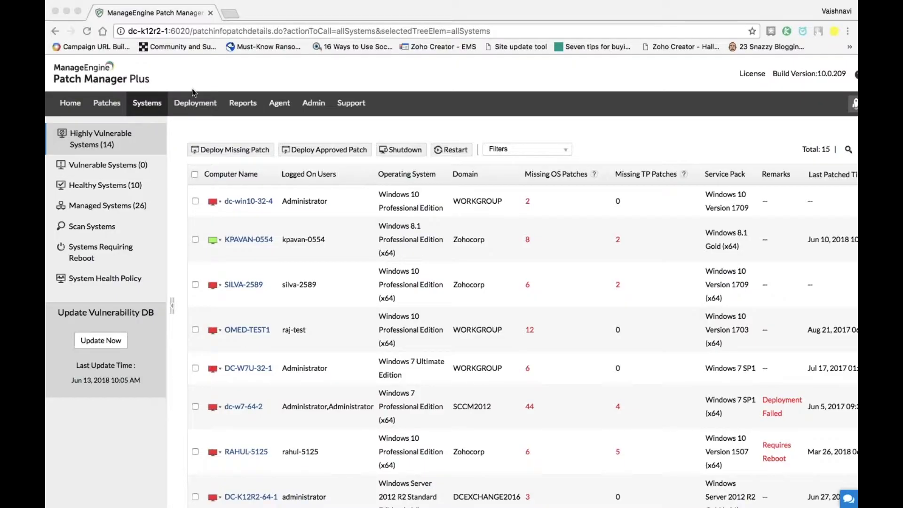
{"action": "left_click", "coordinate": [190, 105]}
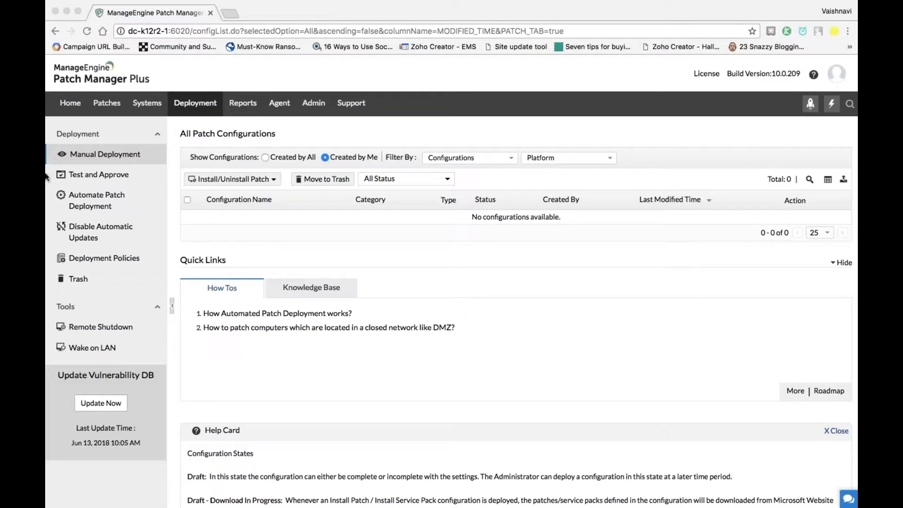
- Open Automate Patch Deployment and start a new automated task for Windows
{"action": "left_click", "coordinate": [93, 202]}
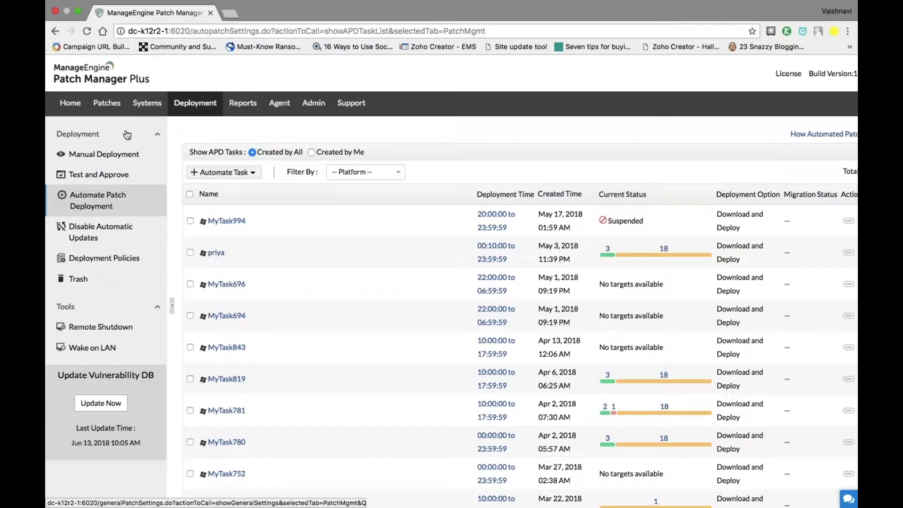
{"action": "left_click", "coordinate": [238, 174]}
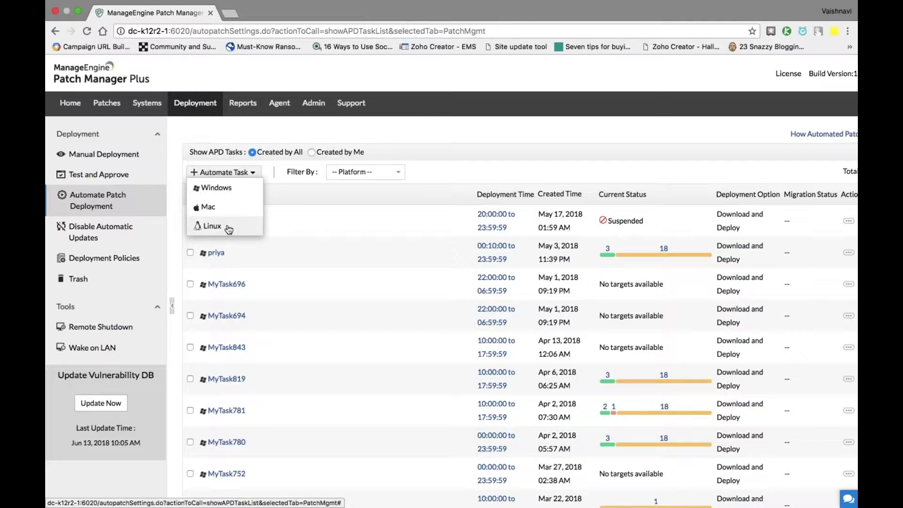
{"action": "left_click", "coordinate": [226, 188]}
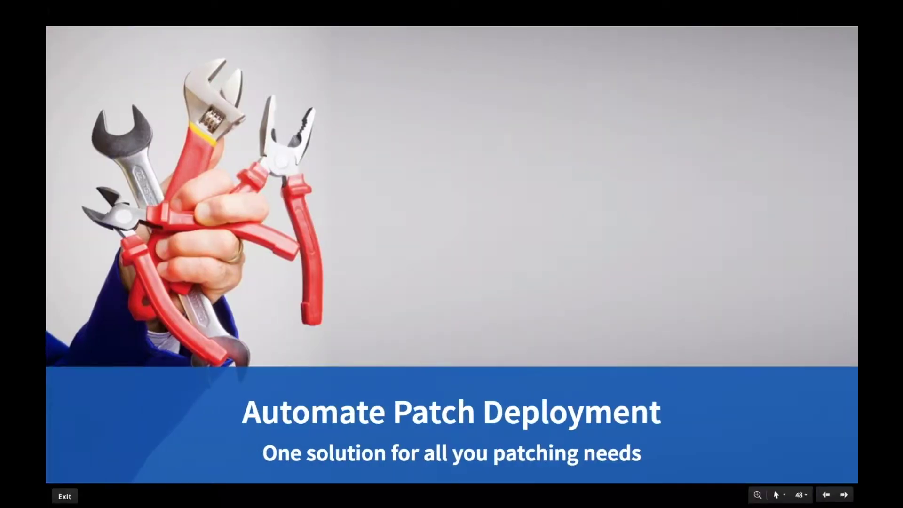
{"action": "key", "text": "Right"}
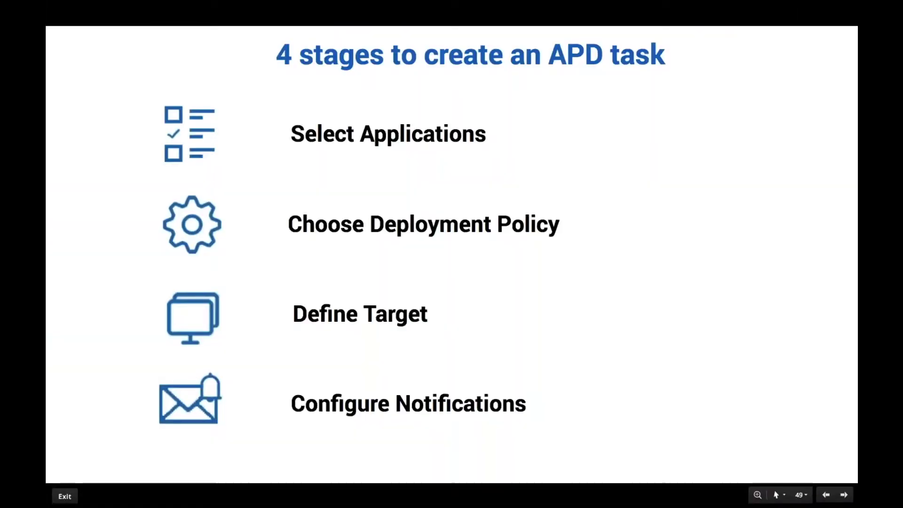
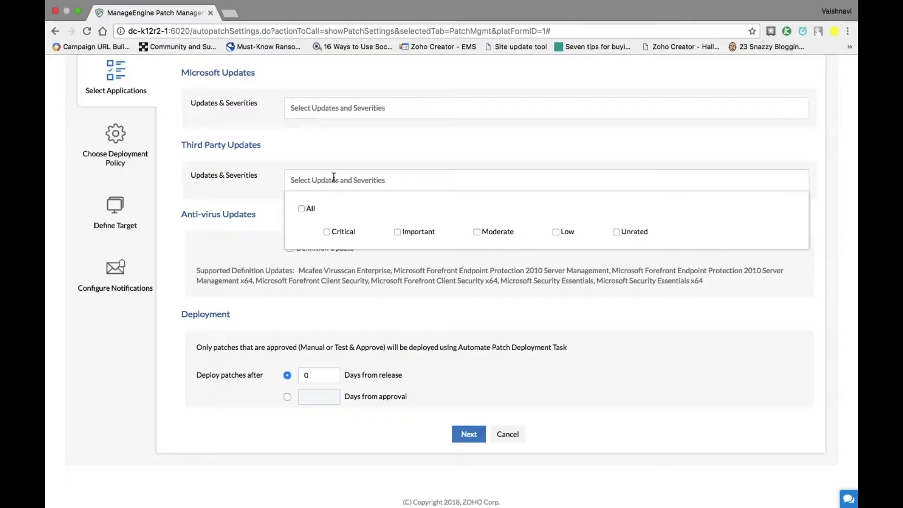
- Include the anti-virus Definition Update in the task's applications and continue to the deployment policy stage
{"action": "left_click", "coordinate": [334, 177]}
{"action": "scroll", "coordinate": [334, 177], "scroll_direction": "down", "scroll_amount": 1}
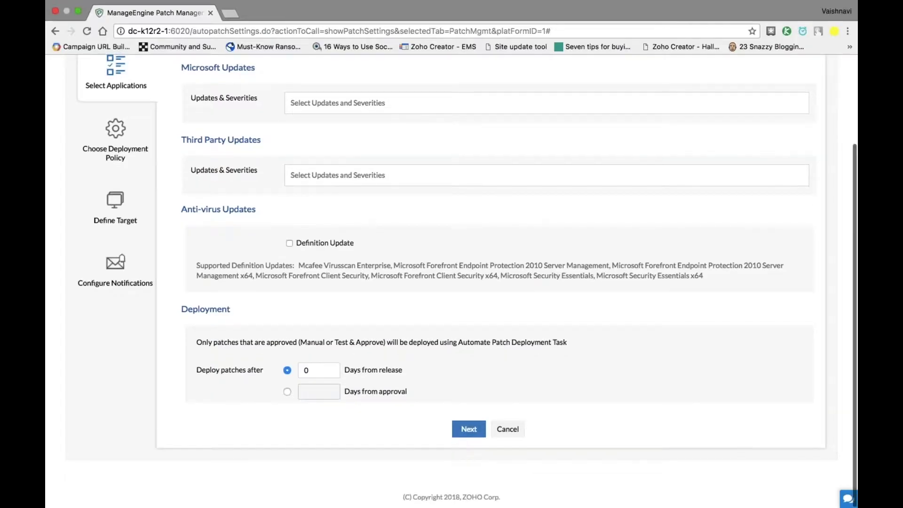
{"action": "left_click", "coordinate": [290, 244]}
{"action": "scroll", "coordinate": [292, 245], "scroll_direction": "up", "scroll_amount": 1}
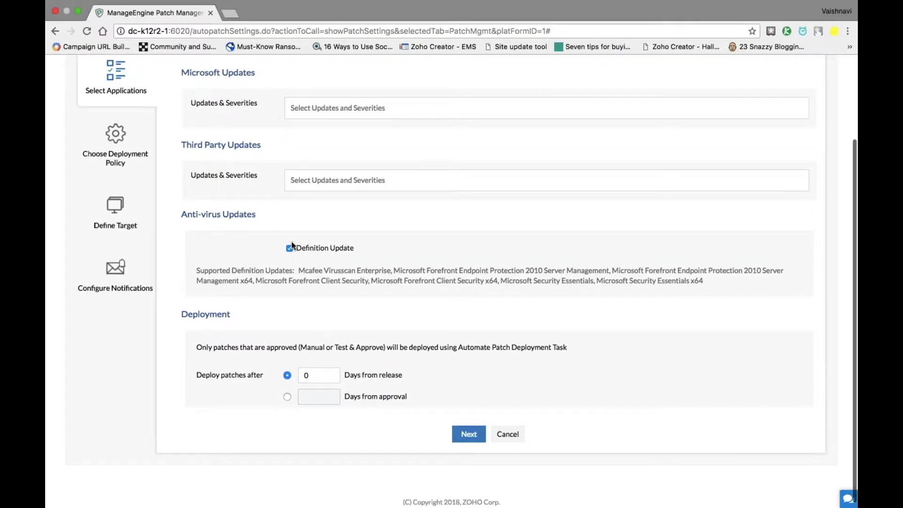
{"action": "scroll", "coordinate": [292, 245], "scroll_direction": "up", "scroll_amount": 1}
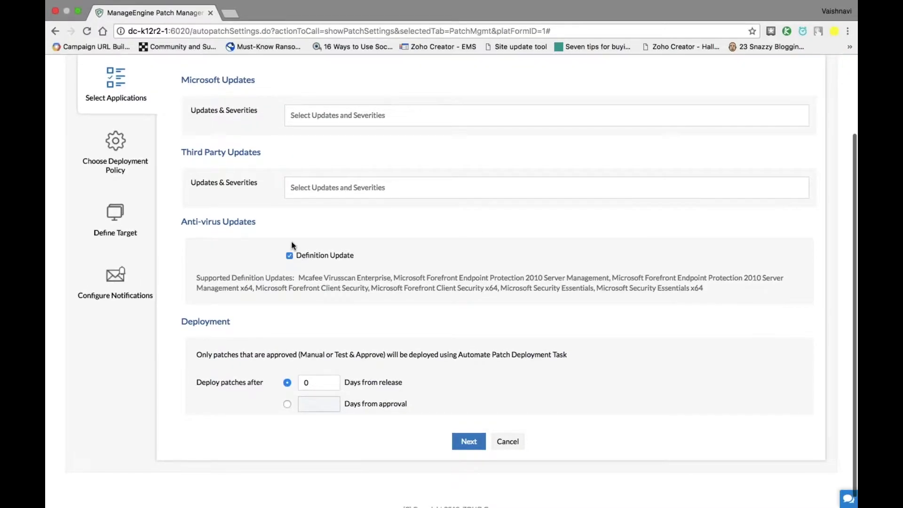
{"action": "left_click", "coordinate": [469, 441]}
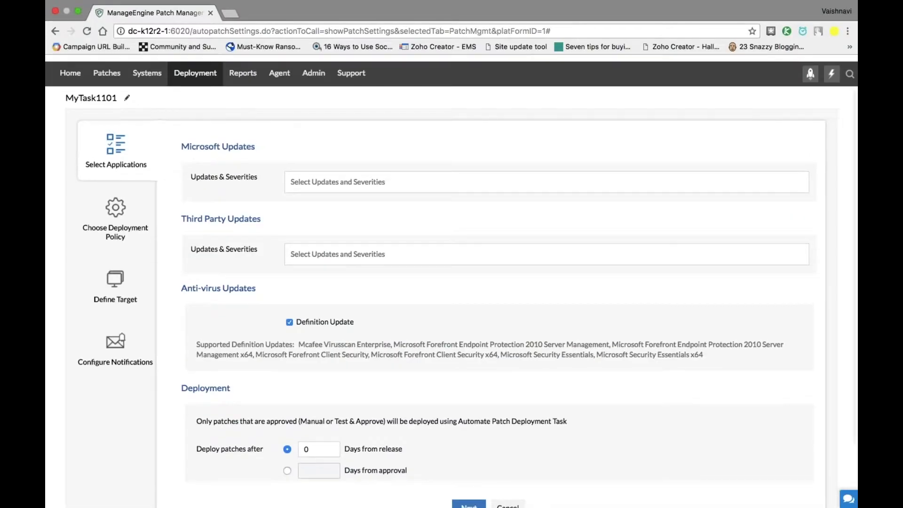
- Apply Weekend Policy as the task's deployment policy without a suspend date and proceed to defining the target
{"action": "left_click", "coordinate": [378, 198]}
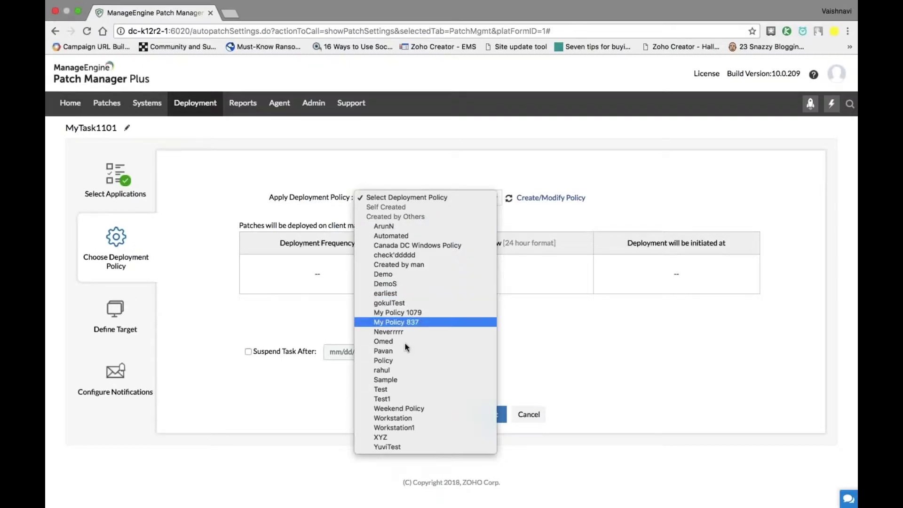
{"action": "left_click", "coordinate": [401, 409]}
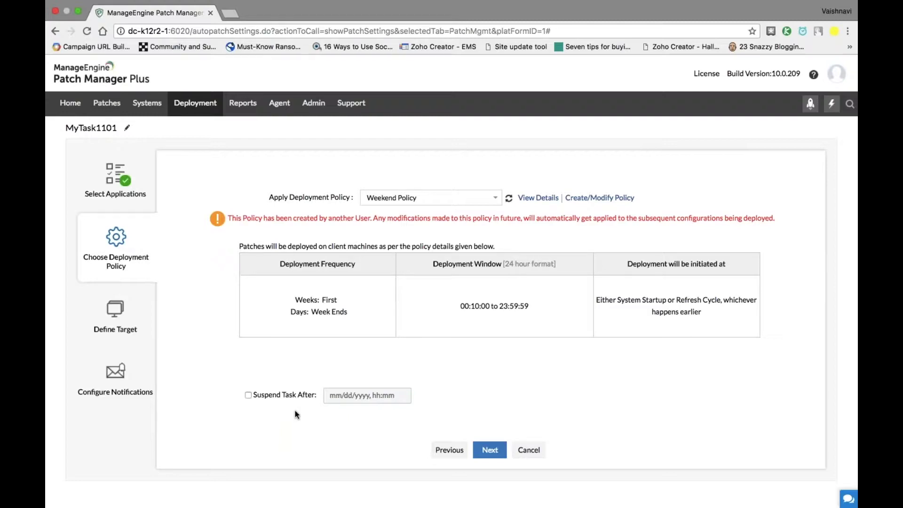
{"action": "left_click", "coordinate": [248, 395]}
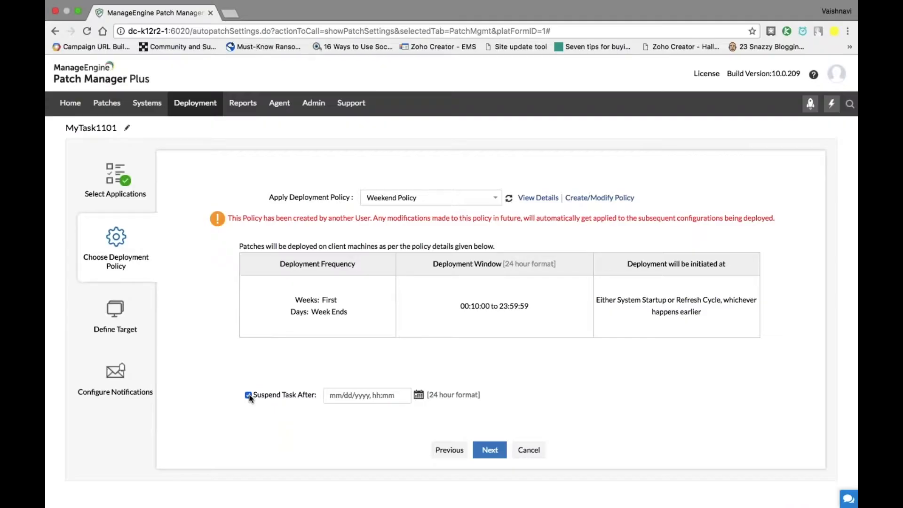
{"action": "left_click", "coordinate": [249, 395]}
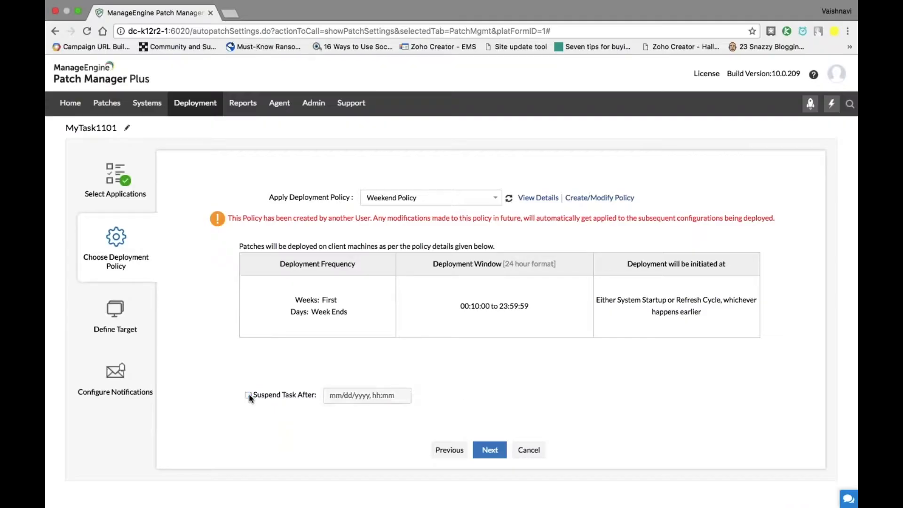
{"action": "left_click", "coordinate": [108, 322]}
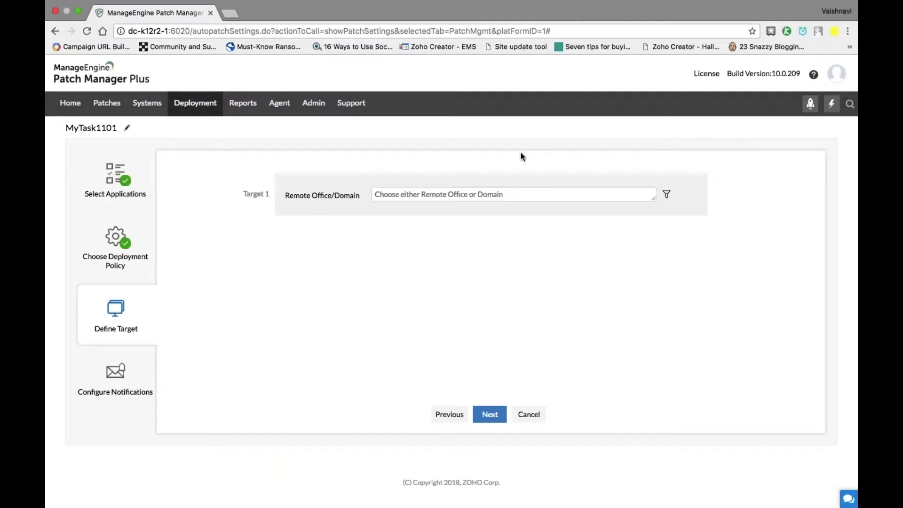
- Choose the Zohocorp domain as the remote office/domain for Target 1
{"action": "mouse_move", "coordinate": [505, 182]}
{"action": "left_click", "coordinate": [507, 193]}
{"action": "key", "text": "Down"}
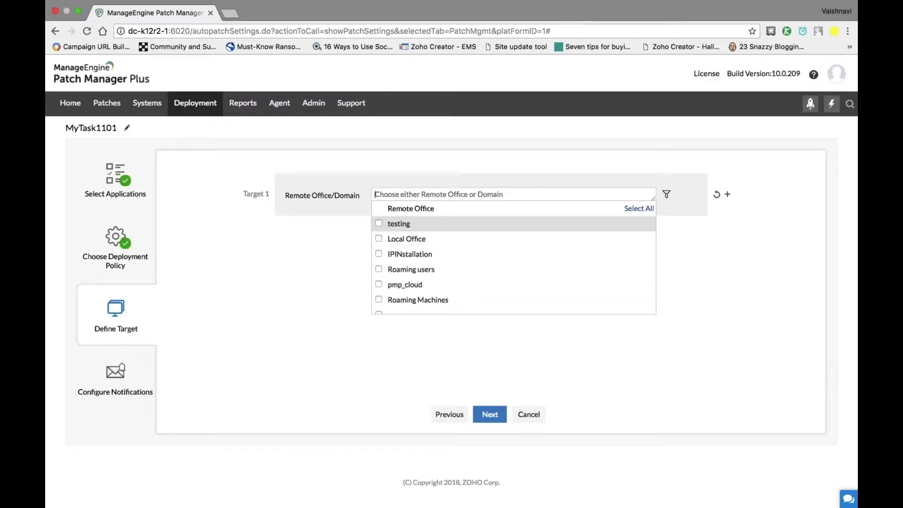
{"action": "key", "text": "Escape"}
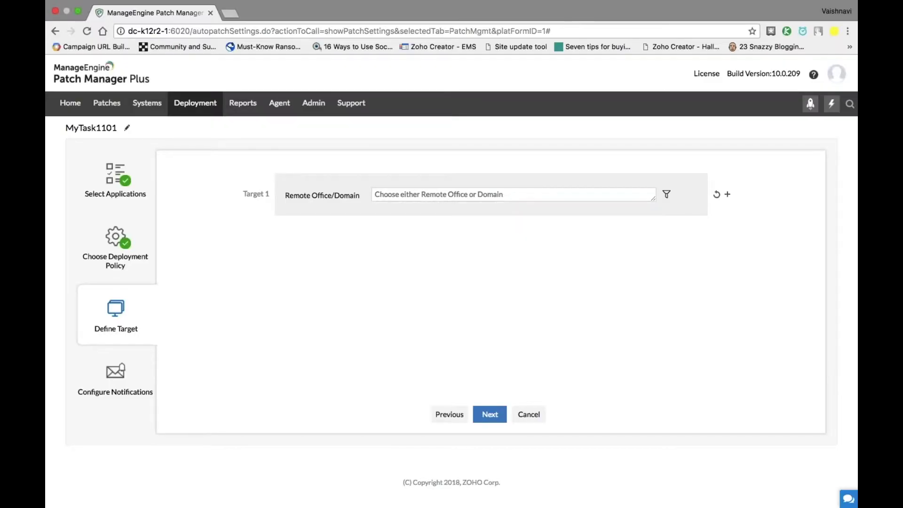
{"action": "key", "text": "Down"}
{"action": "scroll", "coordinate": [481, 273], "scroll_direction": "down", "scroll_amount": 5}
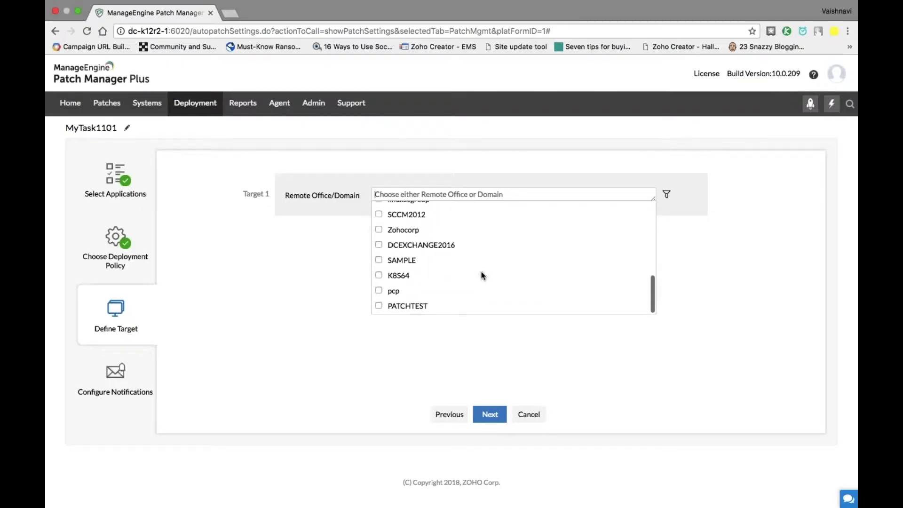
{"action": "scroll", "coordinate": [481, 275], "scroll_direction": "up", "scroll_amount": 2}
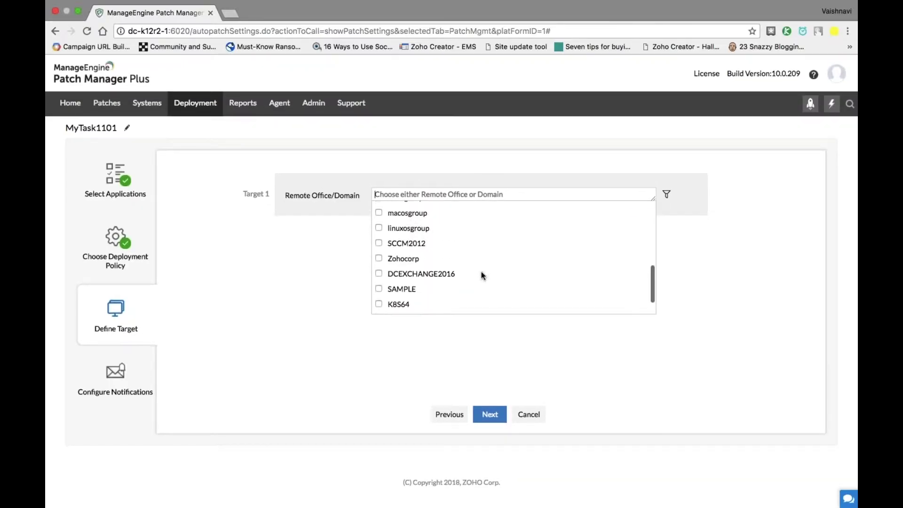
{"action": "left_click", "coordinate": [378, 263]}
{"action": "left_click", "coordinate": [663, 207]}
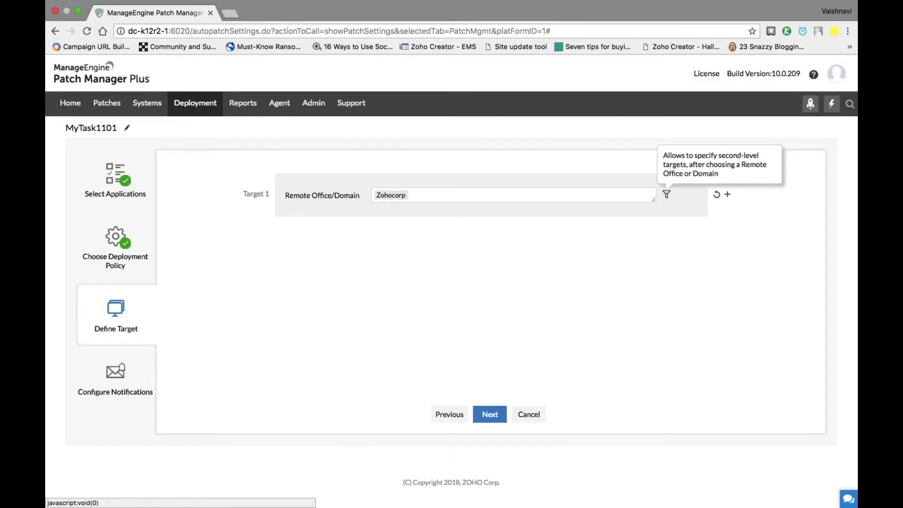
- Filter Target 1's computers by custom group and select Patch Test Workstation
{"action": "left_click", "coordinate": [667, 195]}
{"action": "left_click", "coordinate": [366, 230]}
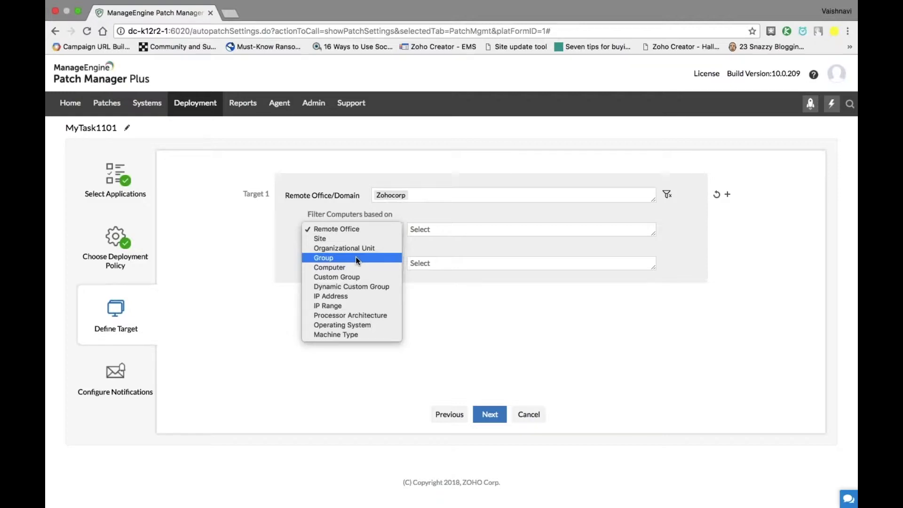
{"action": "left_click", "coordinate": [337, 277]}
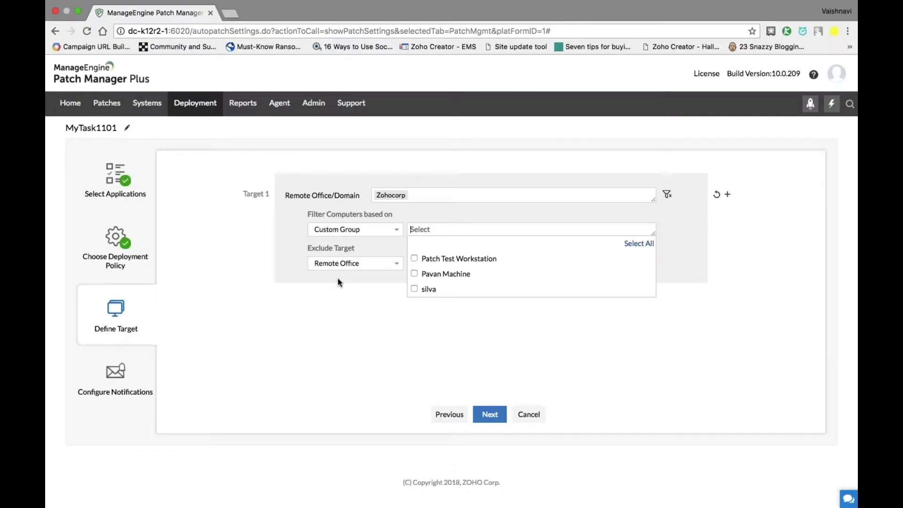
{"action": "left_click", "coordinate": [414, 259]}
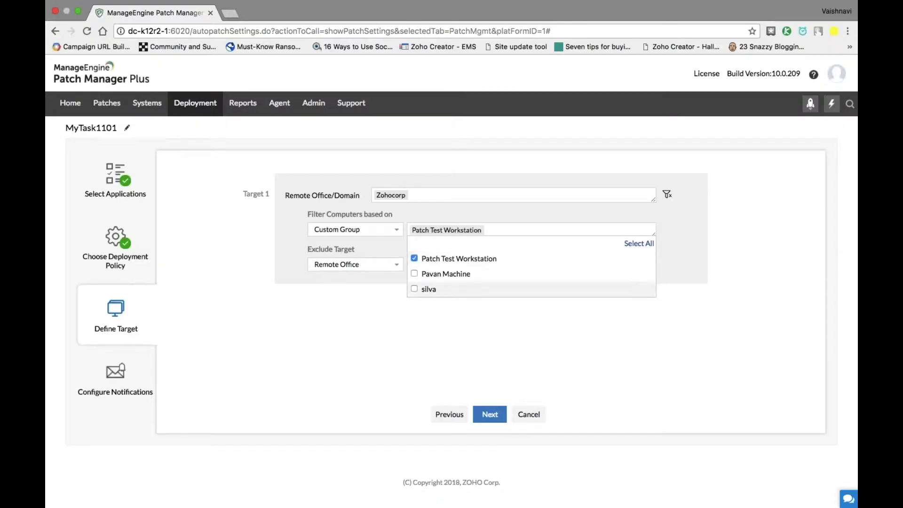
- Switch Target 1's computer filter criterion from custom group to IP Range
{"action": "left_click", "coordinate": [445, 334]}
{"action": "left_click", "coordinate": [342, 228]}
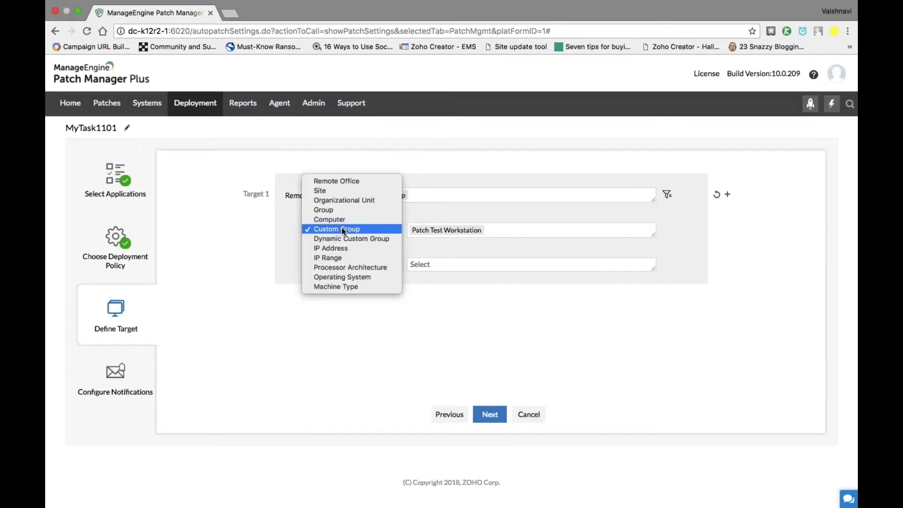
{"action": "left_click", "coordinate": [331, 257]}
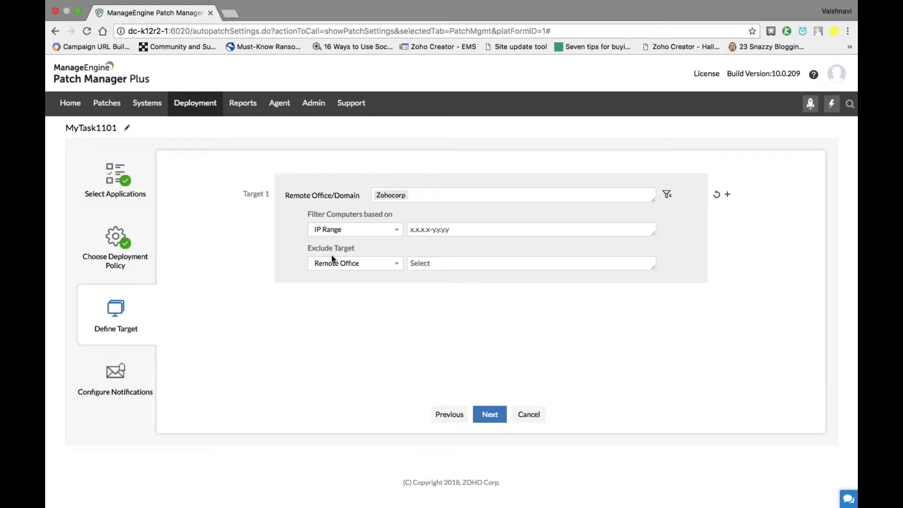
- Set Target 1's computer filter criterion to Operating System and review the Windows and Windows Servers versions offered
{"action": "left_click", "coordinate": [332, 229]}
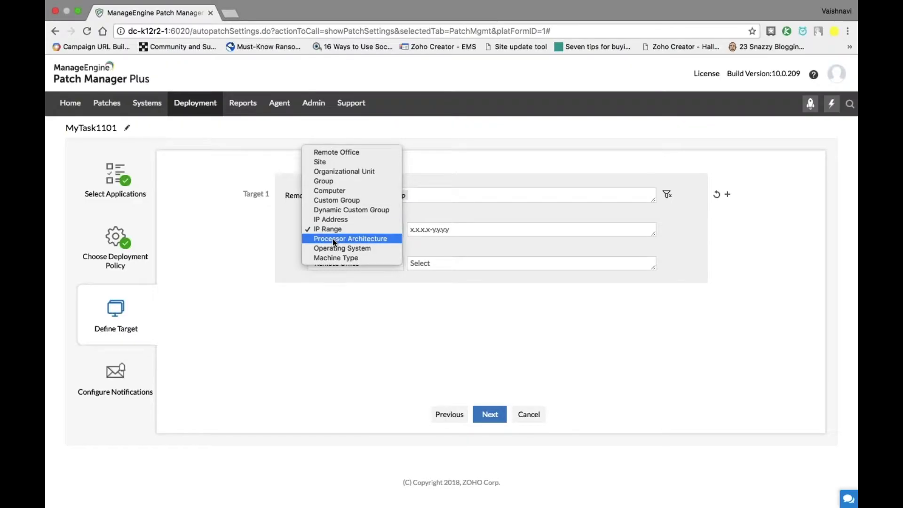
{"action": "left_click", "coordinate": [335, 248]}
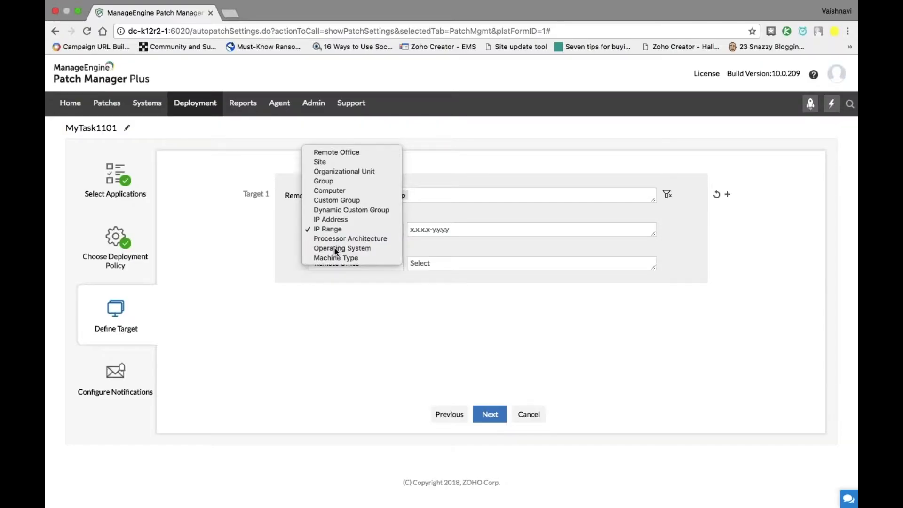
{"action": "scroll", "coordinate": [452, 274], "scroll_direction": "down", "scroll_amount": 1}
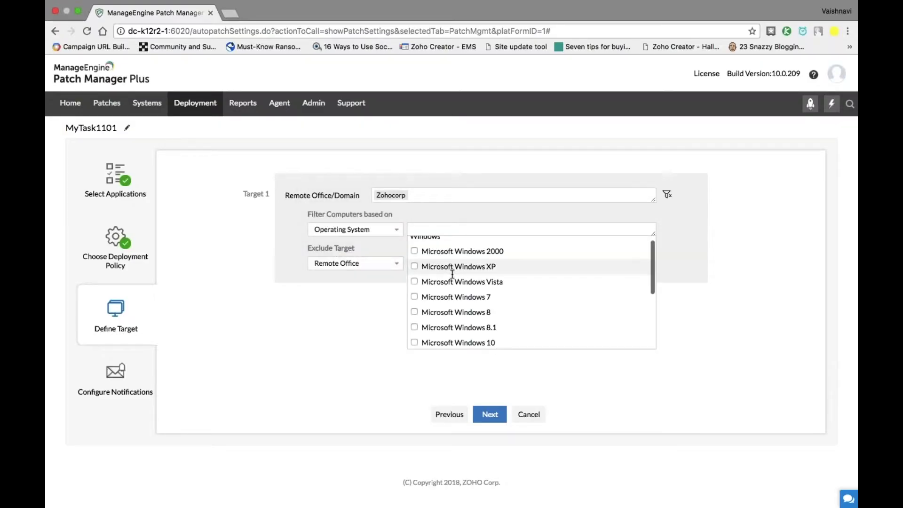
{"action": "scroll", "coordinate": [452, 274], "scroll_direction": "up", "scroll_amount": 1}
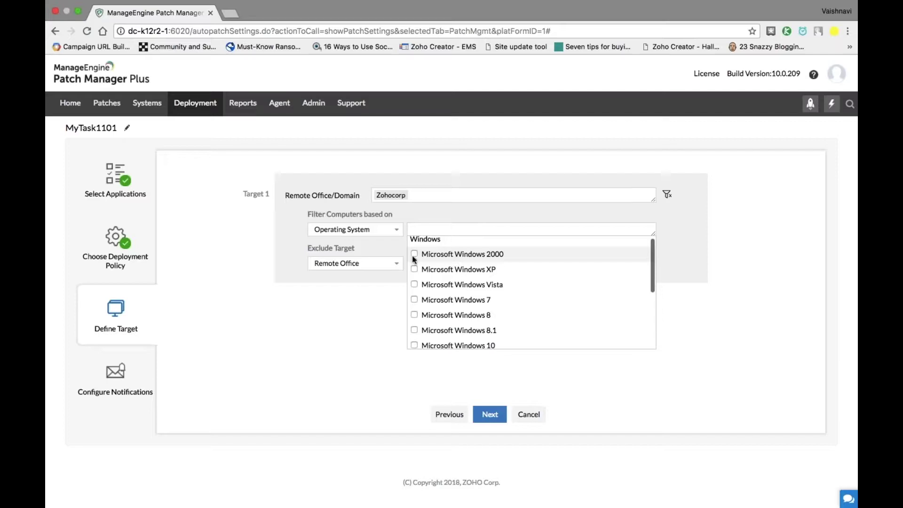
{"action": "scroll", "coordinate": [415, 319], "scroll_direction": "down", "scroll_amount": 4}
{"action": "scroll", "coordinate": [415, 319], "scroll_direction": "up", "scroll_amount": 1}
{"action": "scroll", "coordinate": [415, 297], "scroll_direction": "up", "scroll_amount": 3}
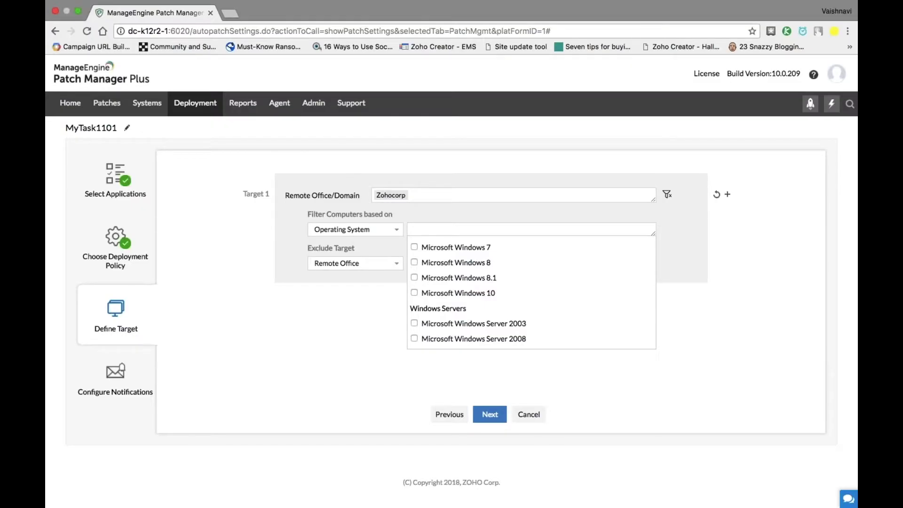
{"action": "left_click", "coordinate": [356, 229]}
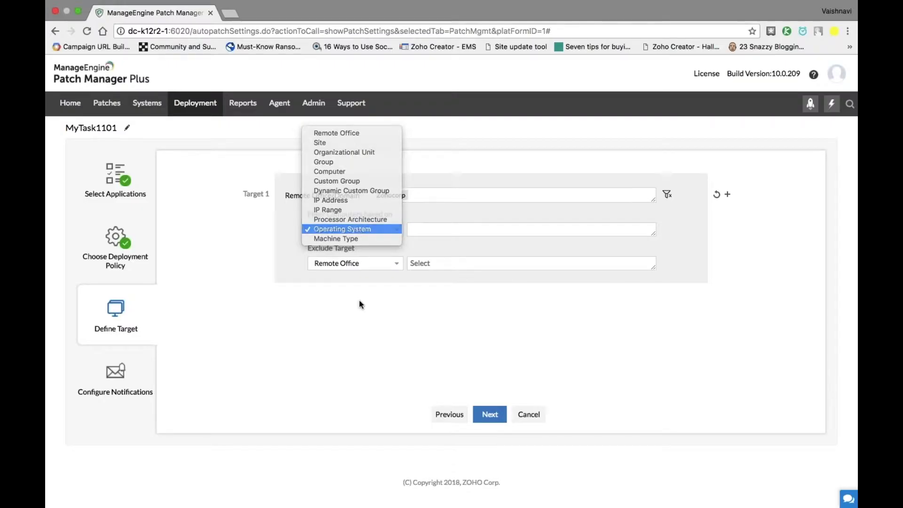
{"action": "left_click", "coordinate": [360, 304]}
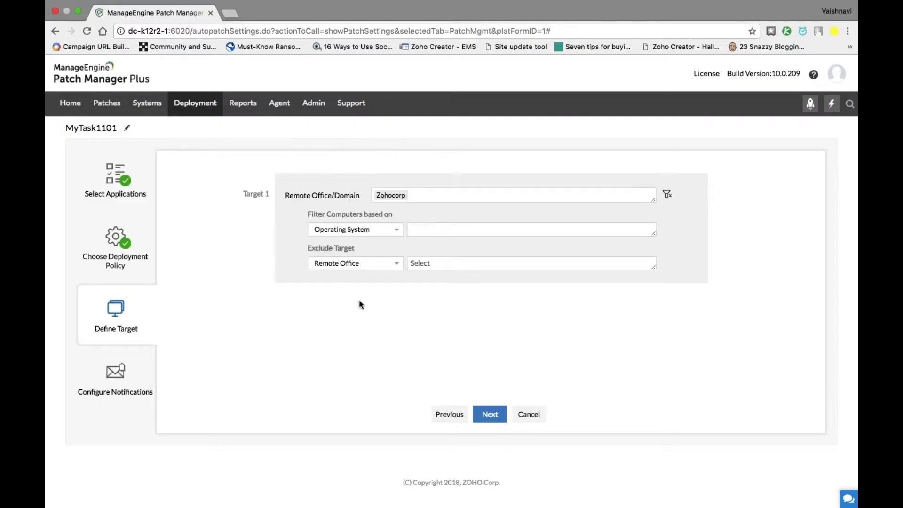
- Set the criterion for excluding computers from Target 1 to Custom Group, without selecting a group
{"action": "left_click", "coordinate": [338, 262]}
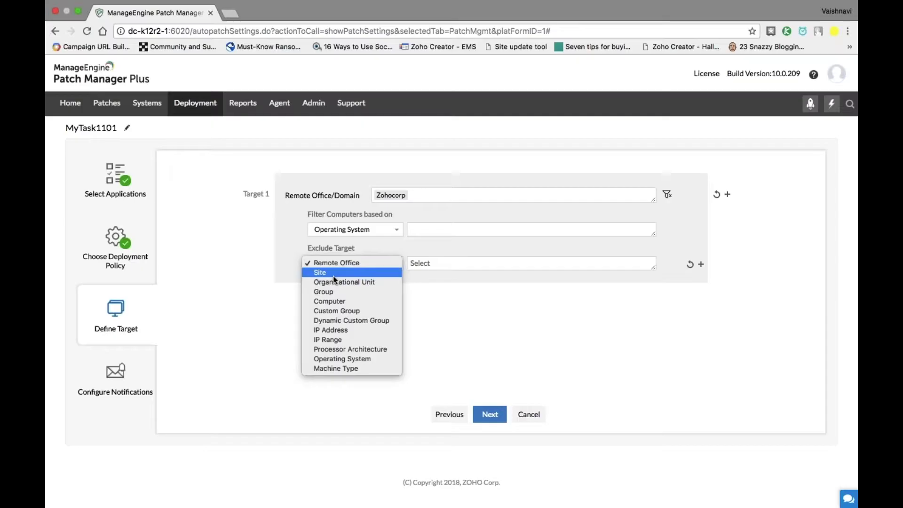
{"action": "left_click", "coordinate": [331, 311]}
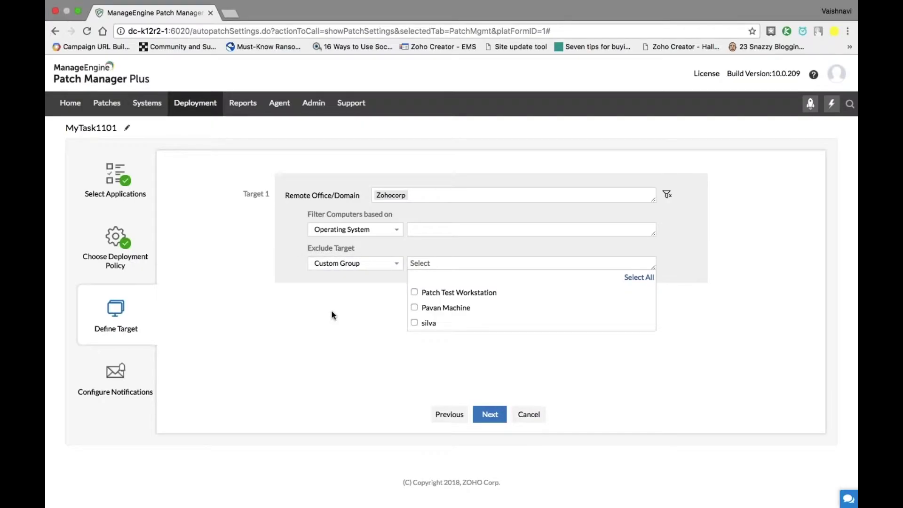
{"action": "left_click", "coordinate": [733, 337]}
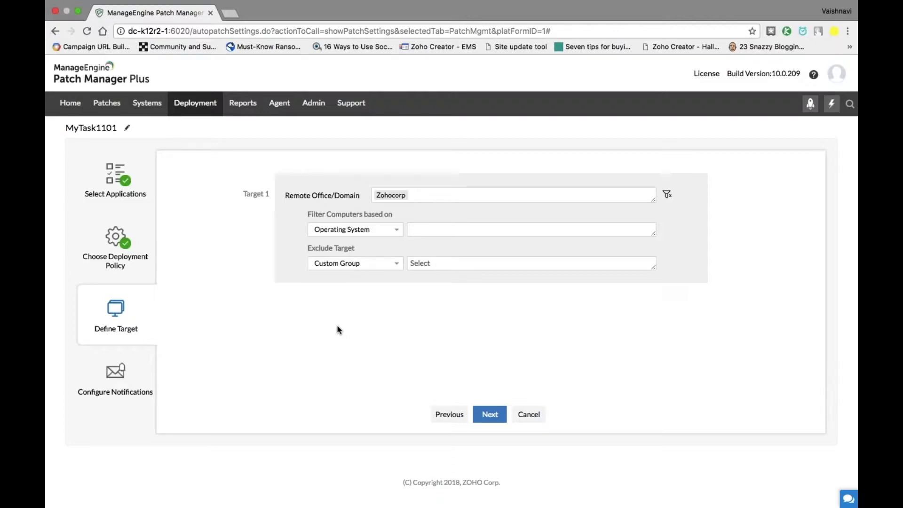
- Enable download/deployment failure notifications and deployment status reports in the task's notification settings, and activate the e-mail address field
{"action": "left_click", "coordinate": [128, 395]}
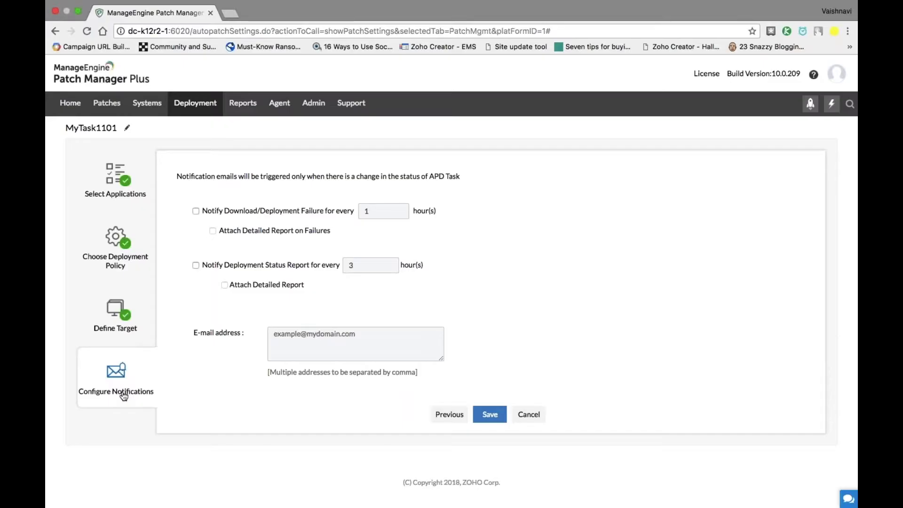
{"action": "left_click", "coordinate": [196, 211]}
{"action": "left_click", "coordinate": [195, 266]}
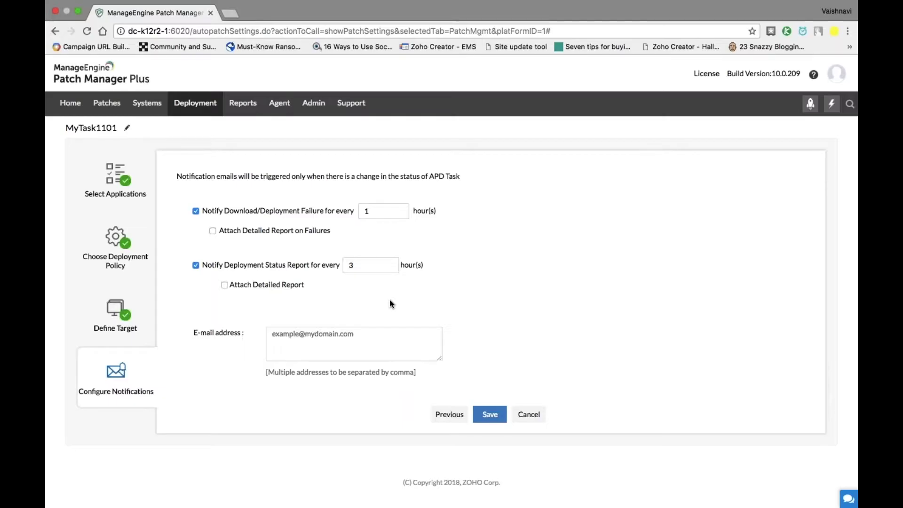
{"action": "left_click", "coordinate": [329, 344]}
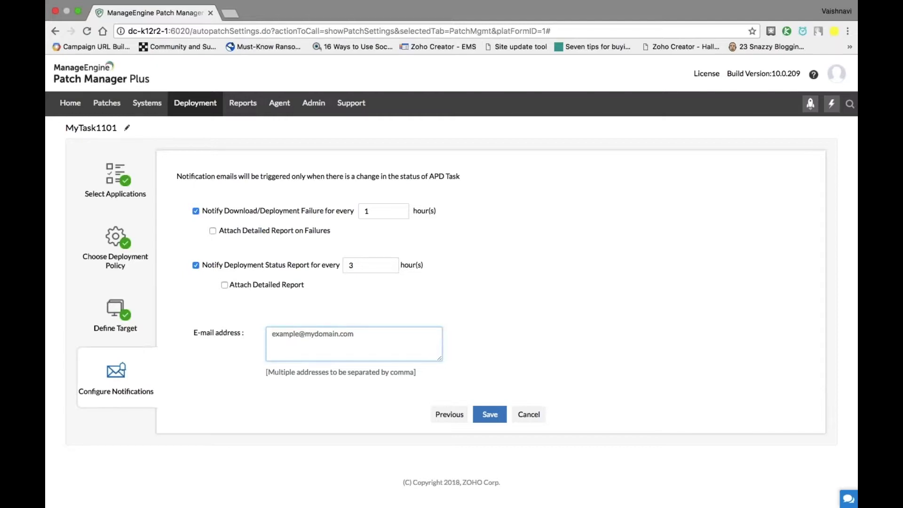
- Open the list of automated patch deployment tasks and examine their deployment times, statuses, deployment options and total targets
{"action": "left_click", "coordinate": [180, 104]}
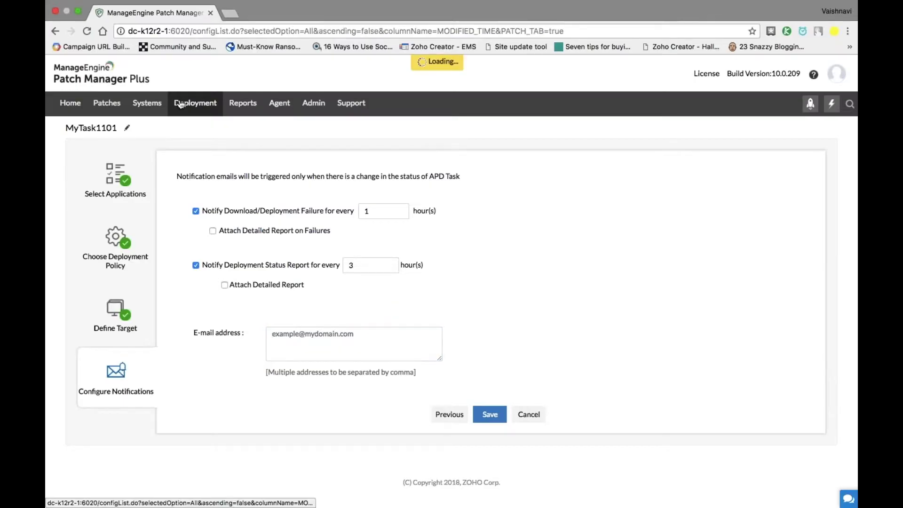
{"action": "left_click", "coordinate": [98, 206]}
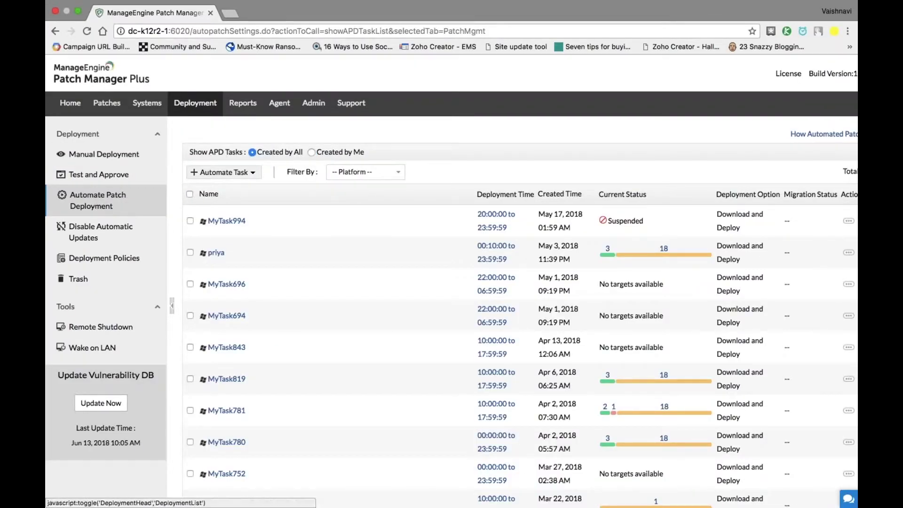
{"action": "scroll", "coordinate": [452, 282], "scroll_direction": "right", "scroll_amount": 3}
{"action": "scroll", "coordinate": [451, 283], "scroll_direction": "down", "scroll_amount": 5}
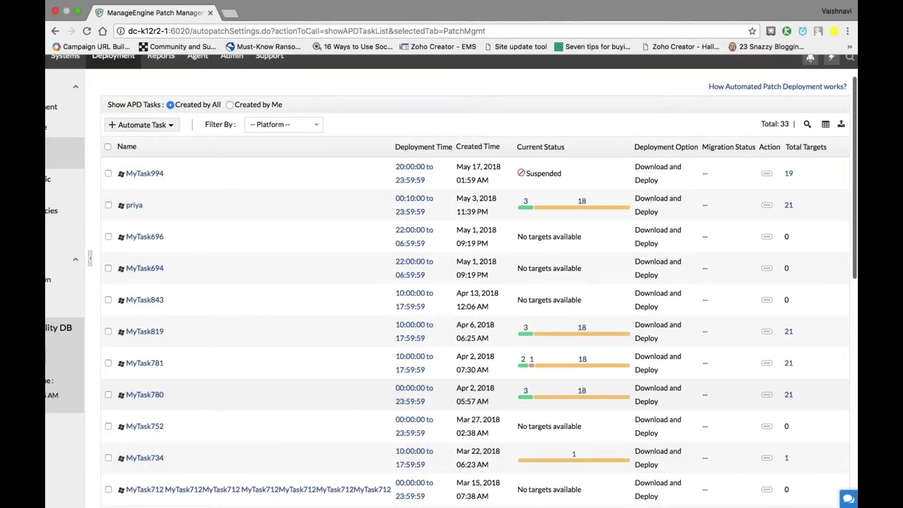
{"action": "scroll", "coordinate": [452, 282], "scroll_direction": "down", "scroll_amount": 10}
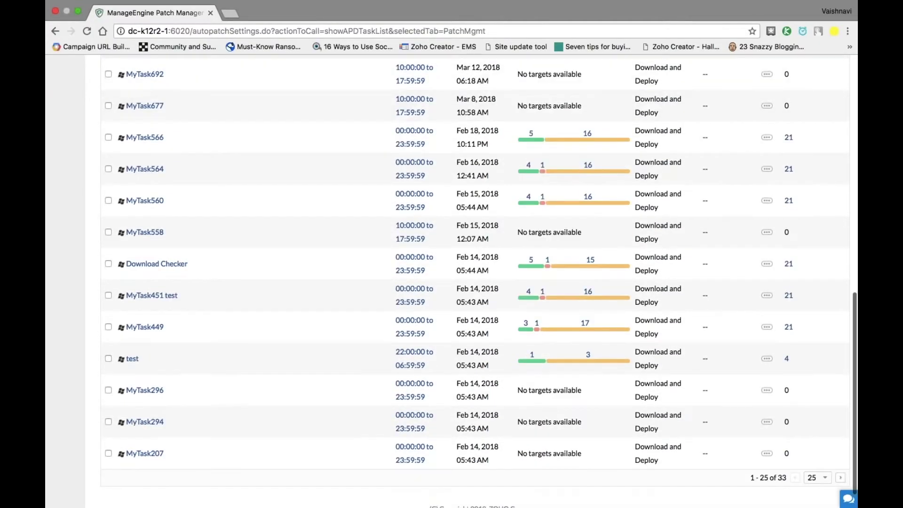
{"action": "scroll", "coordinate": [451, 282], "scroll_direction": "up", "scroll_amount": 15}
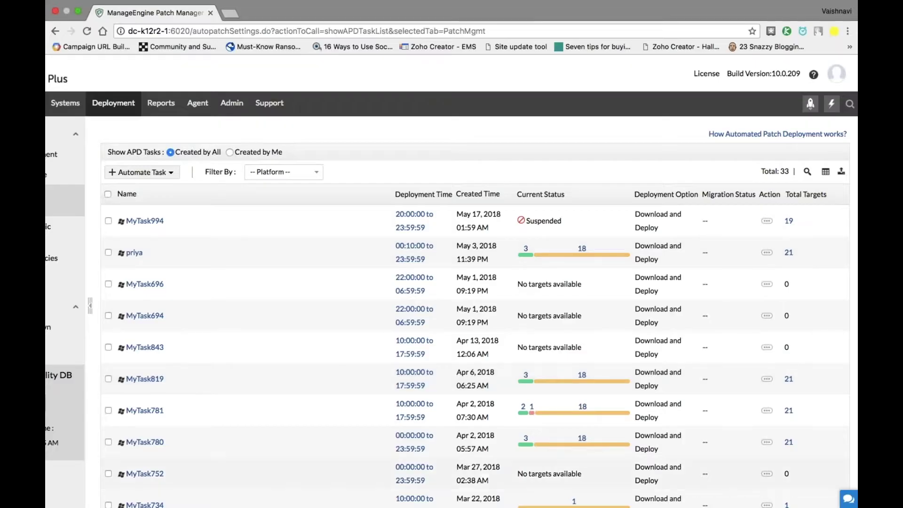
{"action": "scroll", "coordinate": [752, 433], "scroll_direction": "down", "scroll_amount": 1}
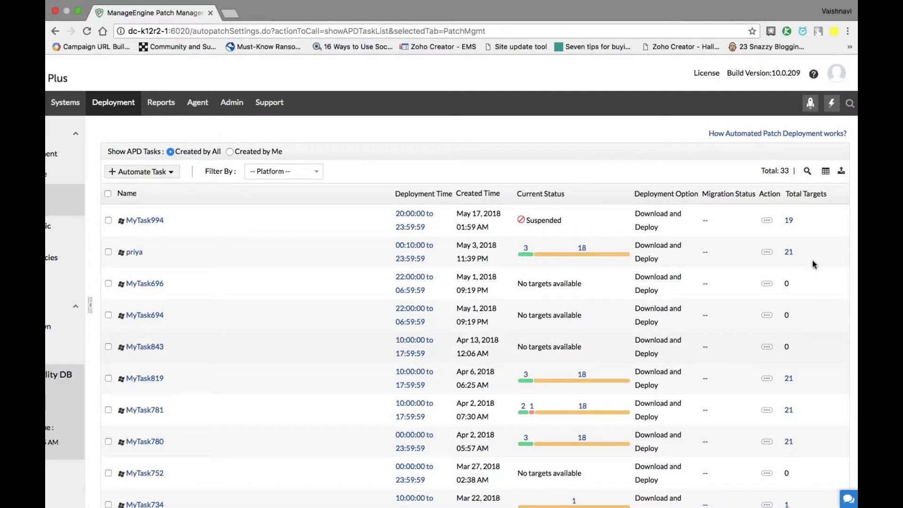
{"action": "mouse_move", "coordinate": [456, 507]}
{"action": "scroll", "coordinate": [833, 426], "scroll_direction": "down", "scroll_amount": 3}
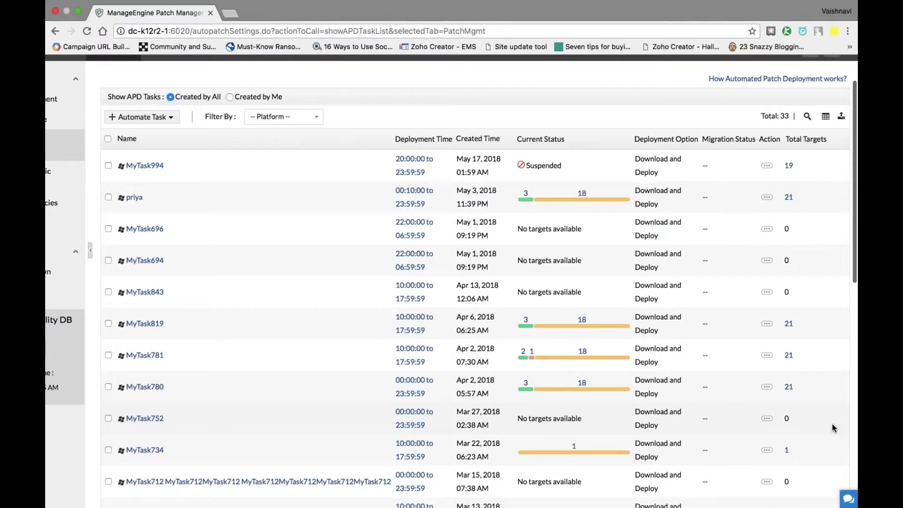
{"action": "scroll", "coordinate": [832, 425], "scroll_direction": "up", "scroll_amount": 3}
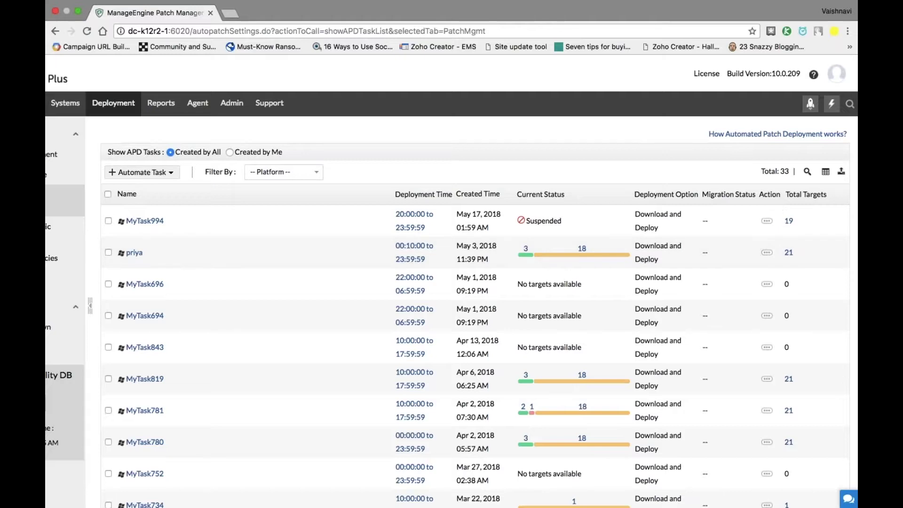
- View the actions available for MyTask994, including its Modify and Save As New options
{"action": "left_click", "coordinate": [767, 220]}
{"action": "mouse_move", "coordinate": [710, 220]}
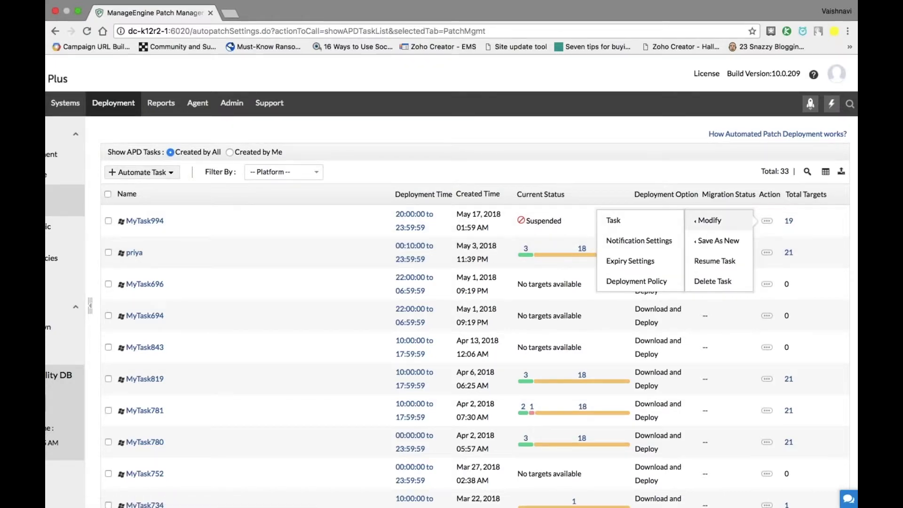
{"action": "mouse_move", "coordinate": [718, 240]}
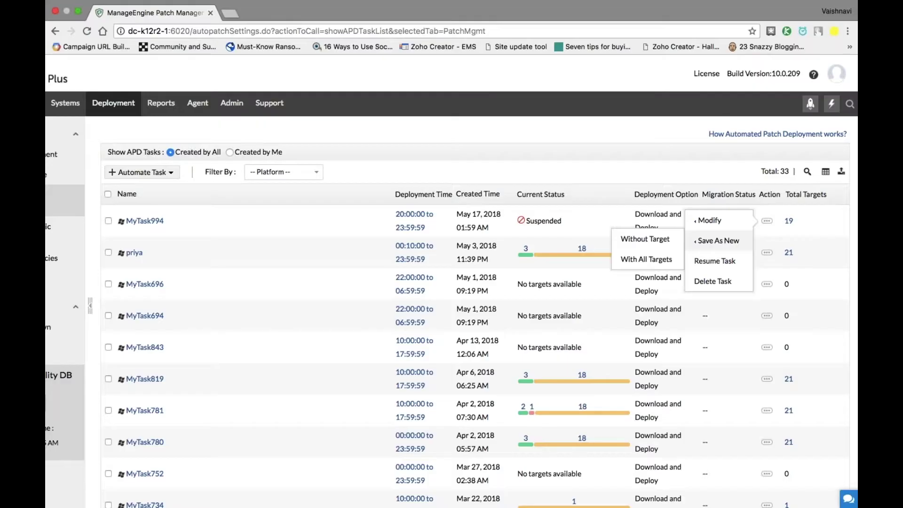
{"action": "scroll", "coordinate": [566, 176], "scroll_direction": "left", "scroll_amount": 5}
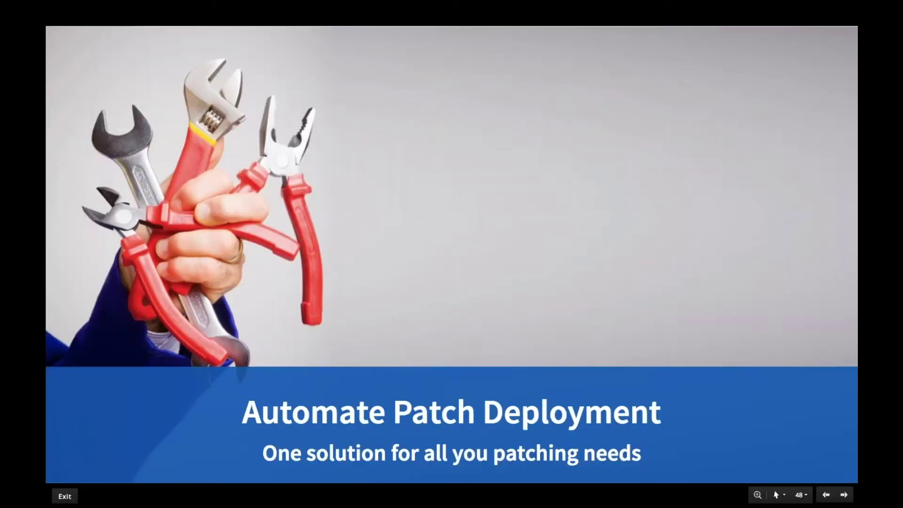
{"action": "key", "text": "Right"}
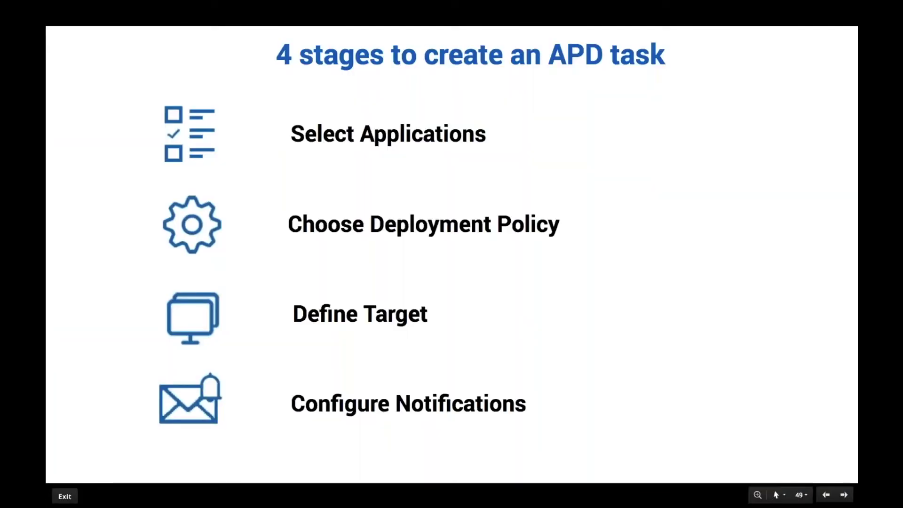